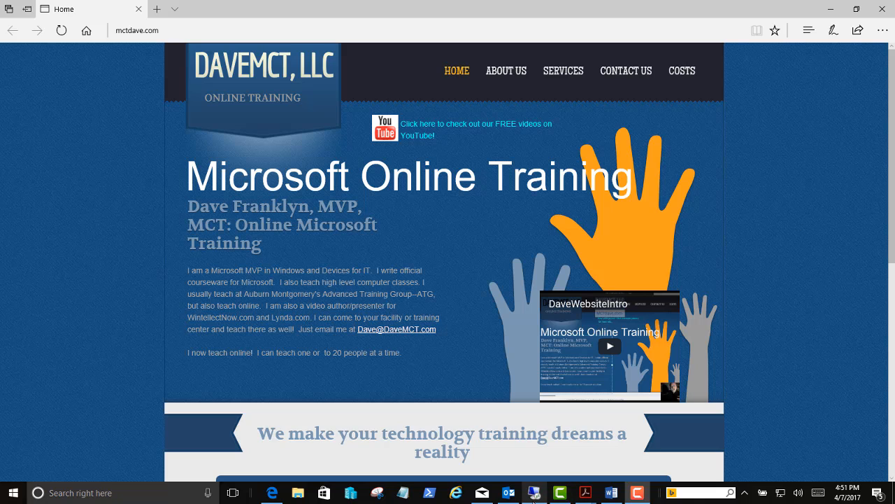
# Step: Switch to the Remote Desktop session and open the SC_Configmgr_SCEP_1606 folder on Central-CFG1's DB (E:) drive
pyautogui.click(533, 492)
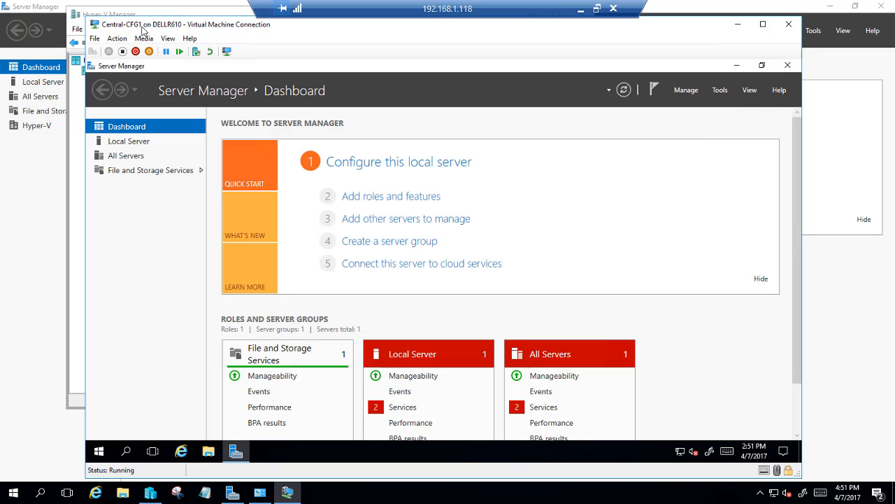
pyautogui.click(208, 452)
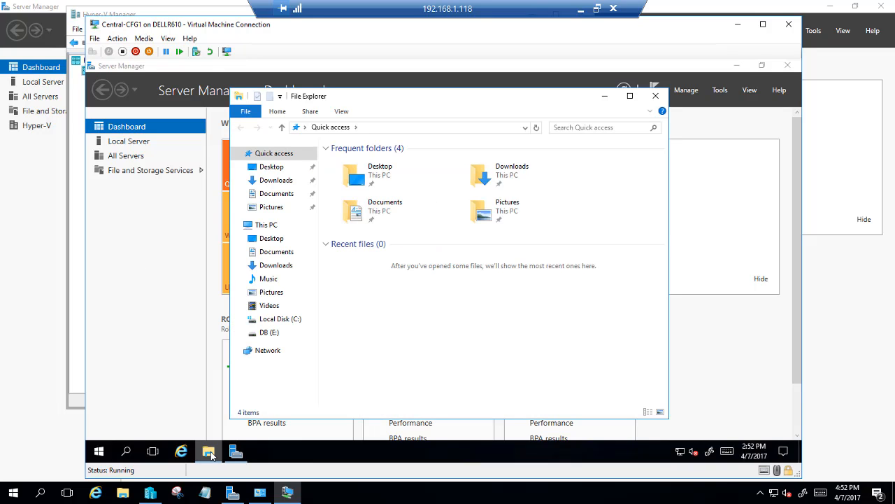
pyautogui.click(270, 331)
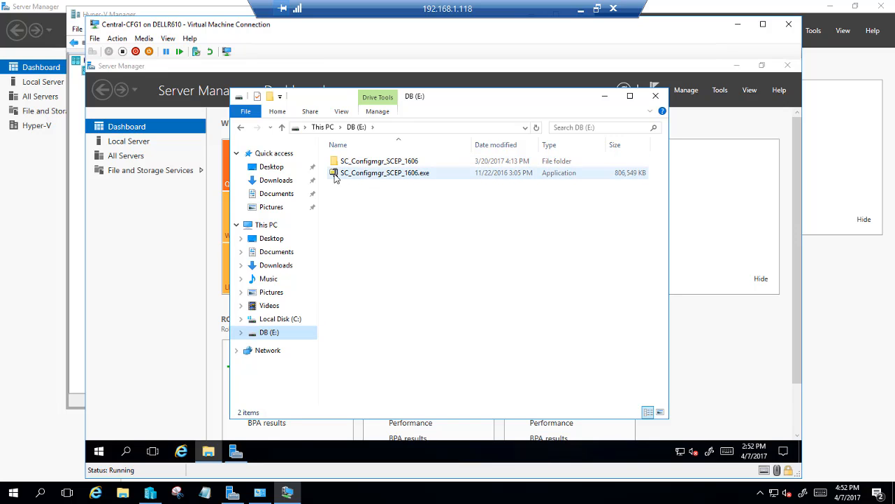
pyautogui.click(383, 162)
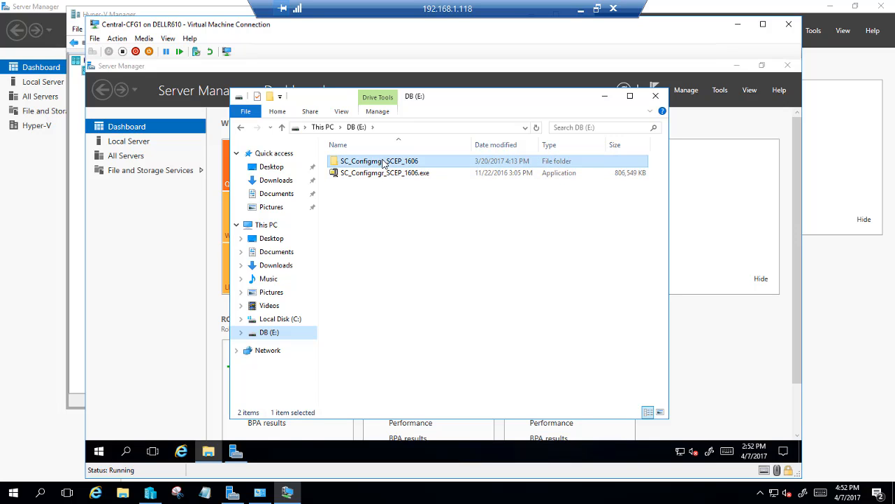
pyautogui.doubleClick(383, 162)
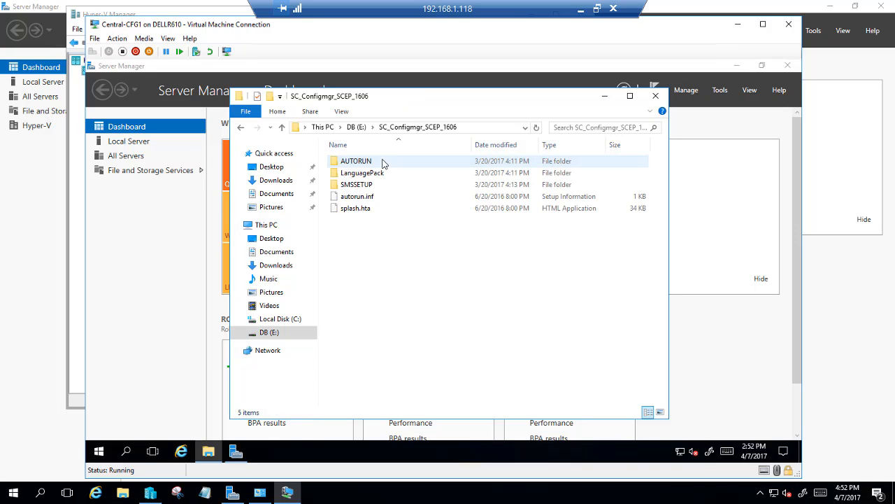
# Step: Run splash.hta and start the Configuration Manager installation from its splash window
pyautogui.doubleClick(355, 210)
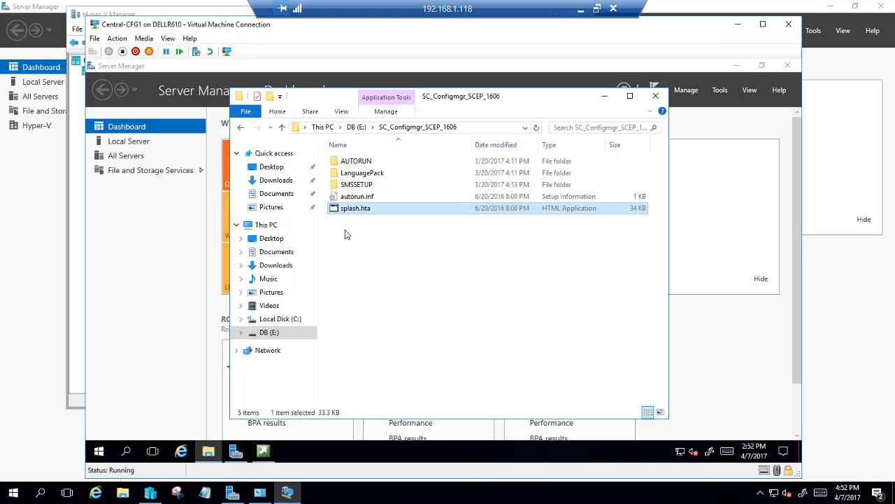
pyautogui.click(263, 451)
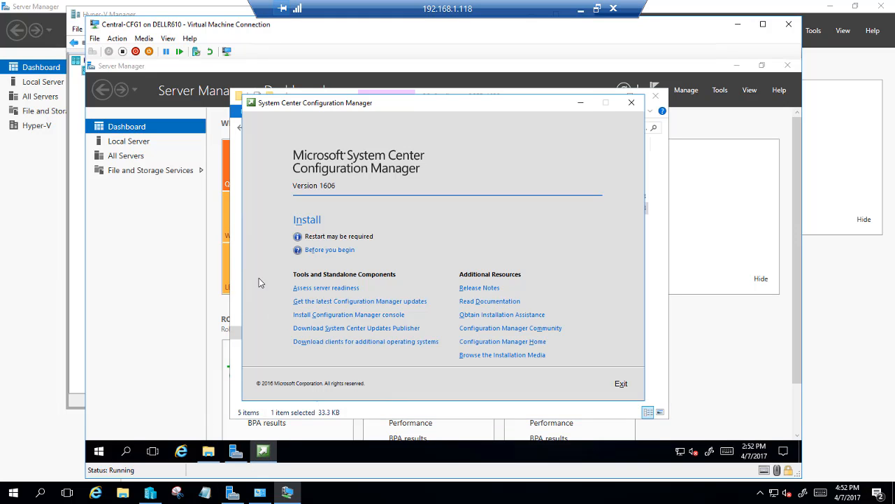
pyautogui.click(316, 224)
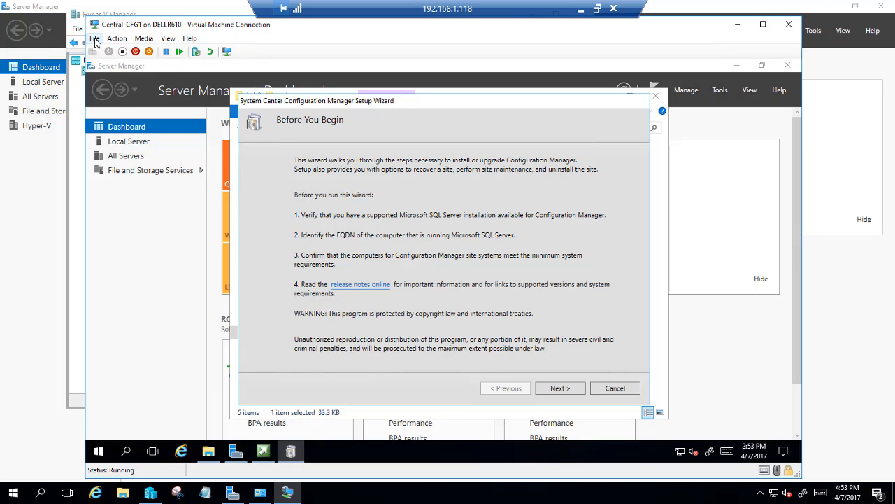
# Step: Review the hardware settings of the Central-CFG1 virtual machine, including memory and processor, without changing them
pyautogui.click(94, 38)
pyautogui.click(105, 52)
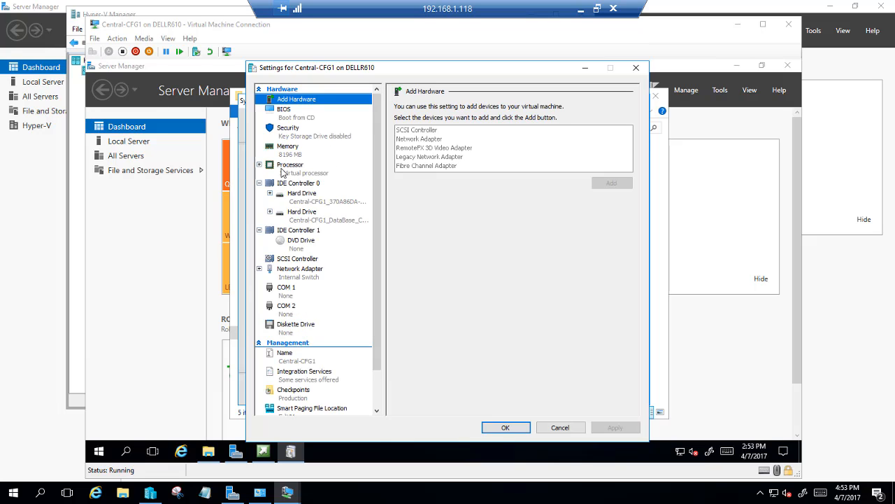
pyautogui.click(560, 427)
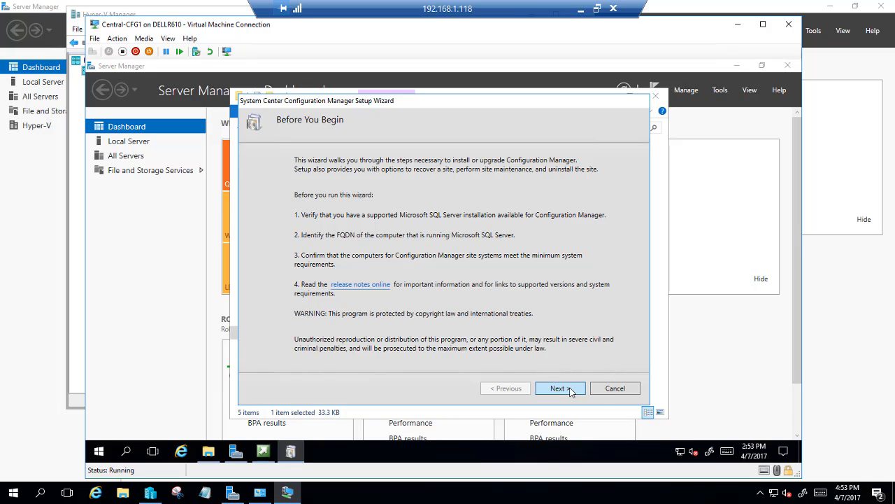
# Step: Choose to install a Configuration Manager central administration site using the evaluation edition of the product
pyautogui.press('Return')
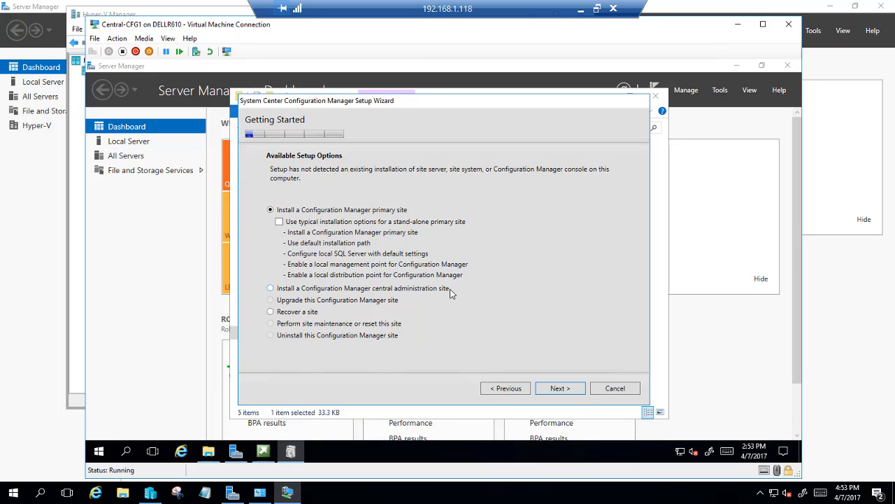
pyautogui.click(270, 289)
pyautogui.click(552, 389)
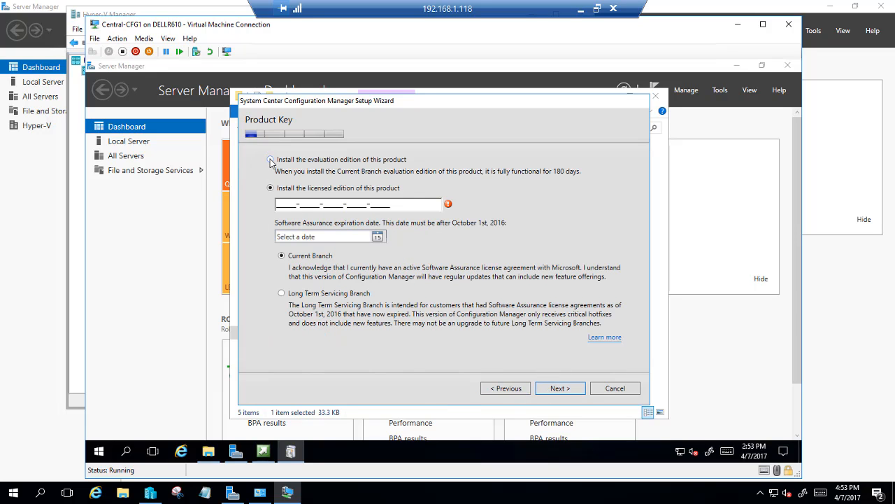
pyautogui.click(271, 159)
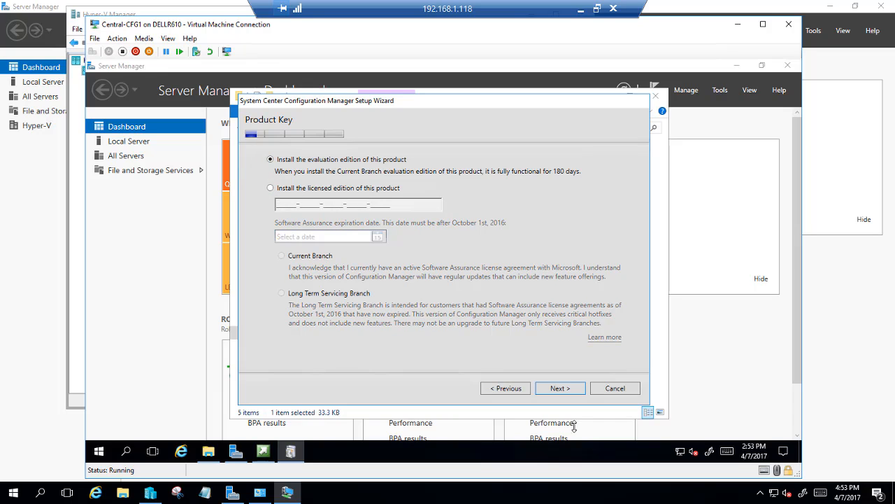
pyautogui.click(553, 391)
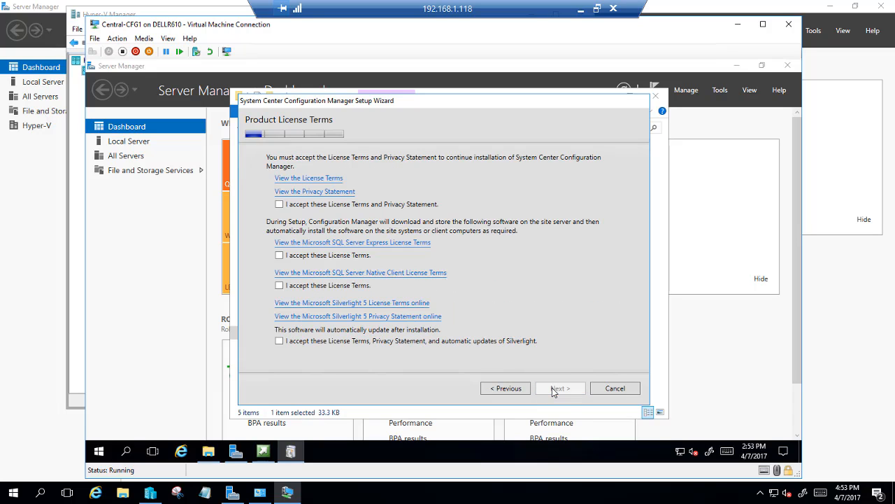
# Step: Accept the Configuration Manager, SQL Server Express, SQL Server Native Client and Silverlight license terms and continue to the prerequisite downloads
pyautogui.click(279, 204)
pyautogui.click(280, 255)
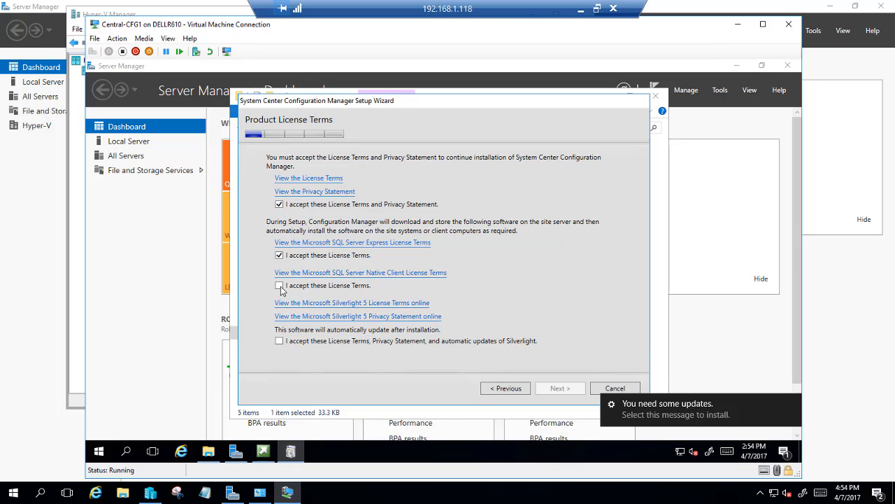
pyautogui.click(280, 285)
pyautogui.click(279, 341)
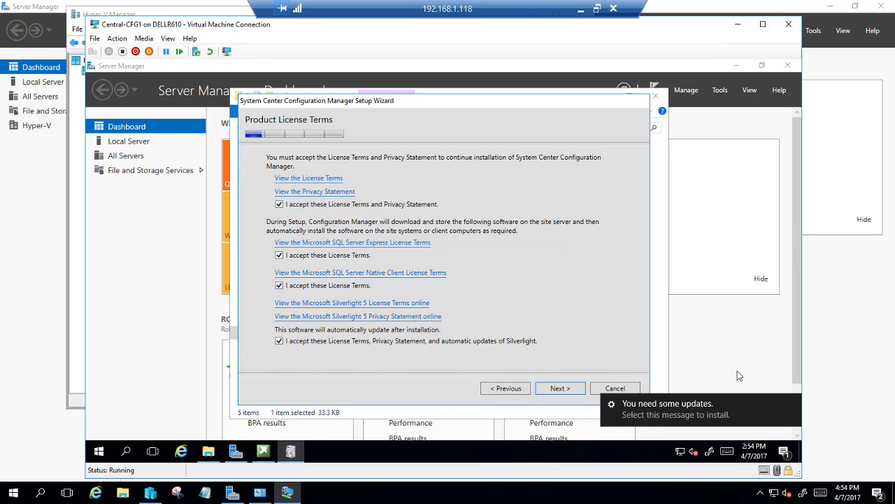
pyautogui.click(792, 406)
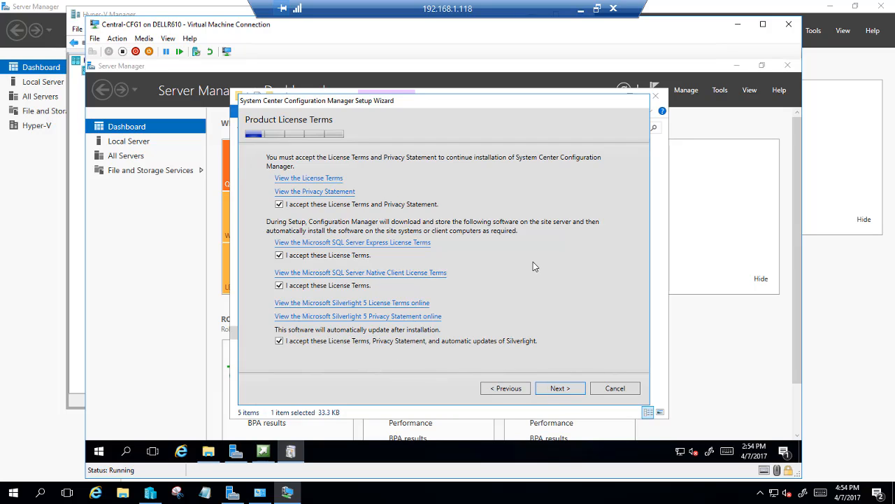
pyautogui.click(570, 390)
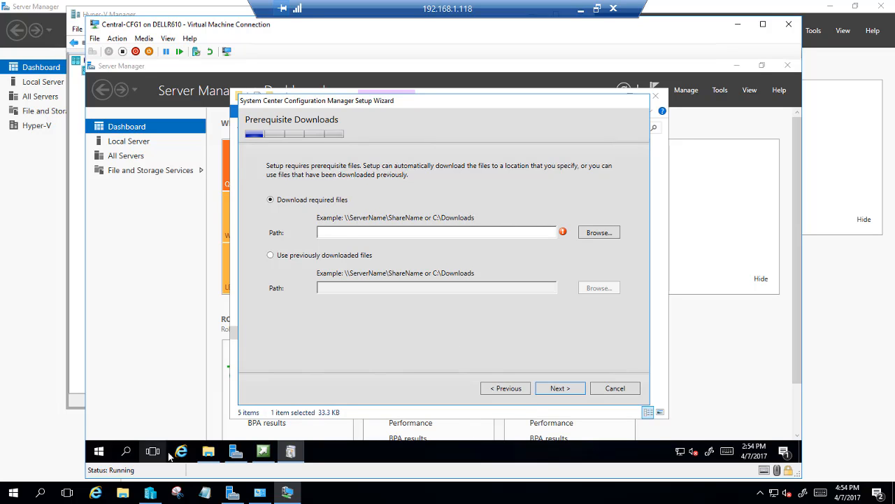
# Step: Create a new folder named SCCMDownloads at the root of the DB (E:) drive
pyautogui.click(208, 452)
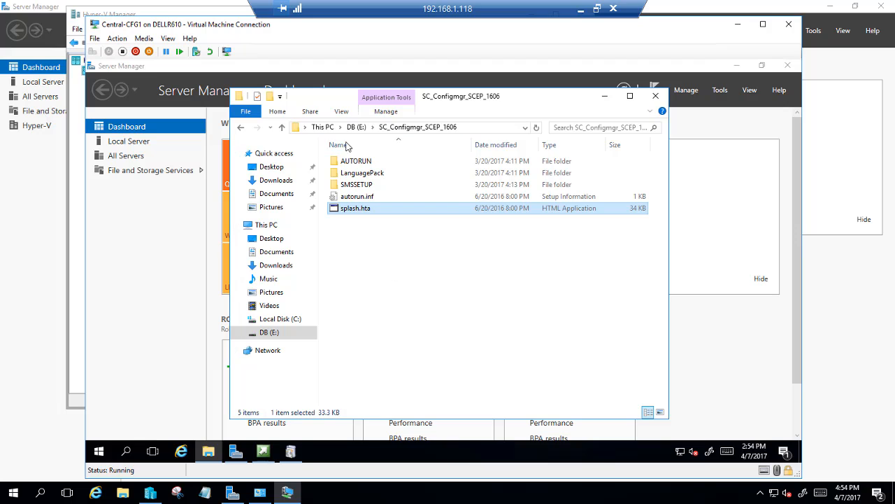
pyautogui.click(259, 333)
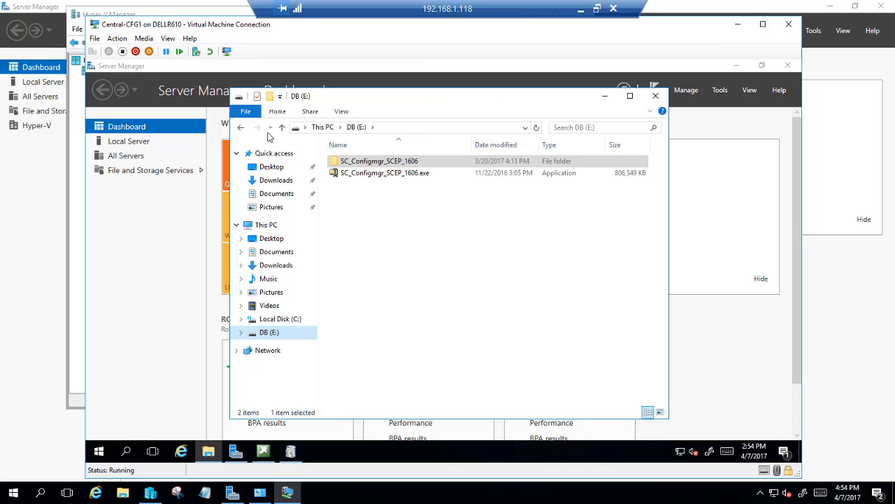
pyautogui.rightClick(373, 202)
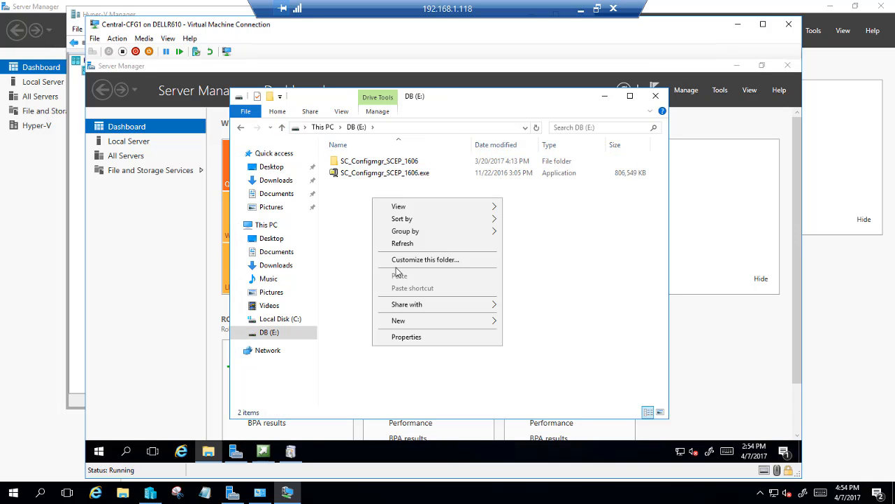
pyautogui.moveTo(402, 323)
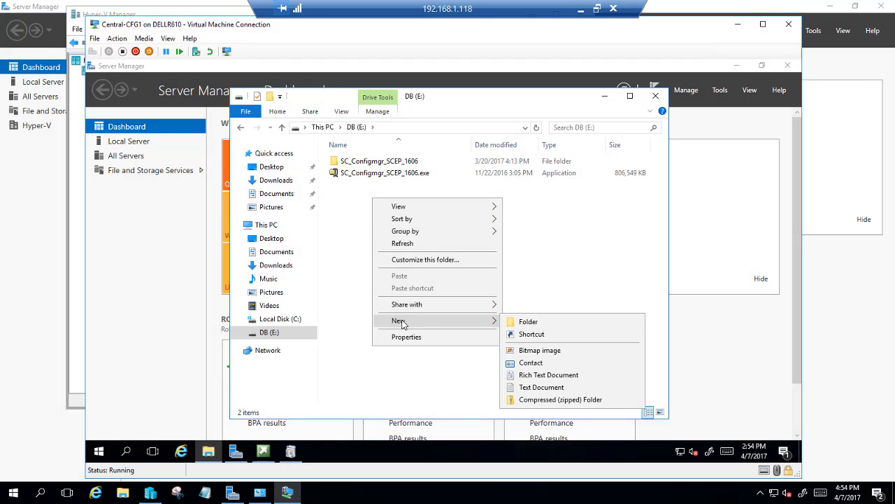
pyautogui.click(526, 321)
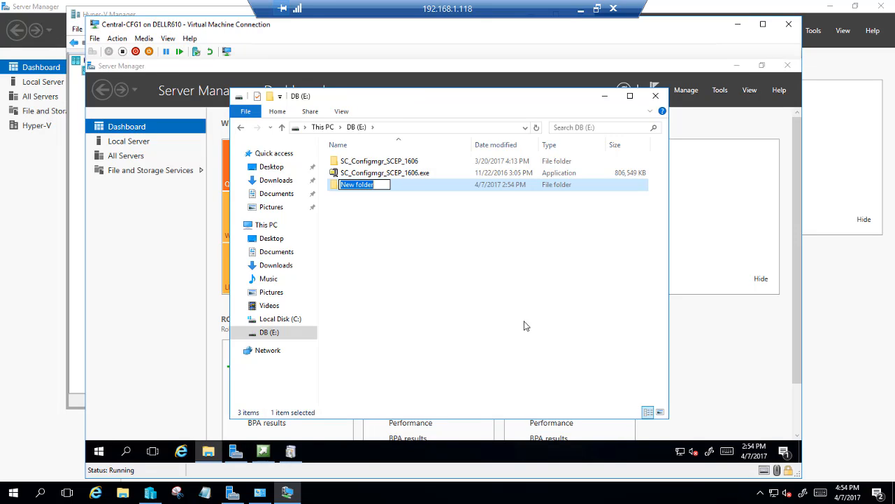
pyautogui.write('SCCMDownloads')
pyautogui.press('Return')
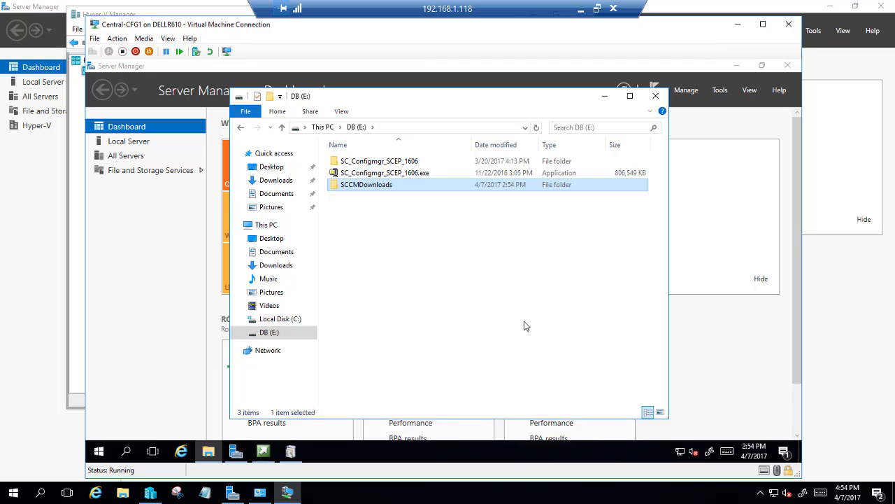
# Step: Share the SCCMDownloads folder with Everyone at the Read permission level and close the file window
pyautogui.rightClick(385, 190)
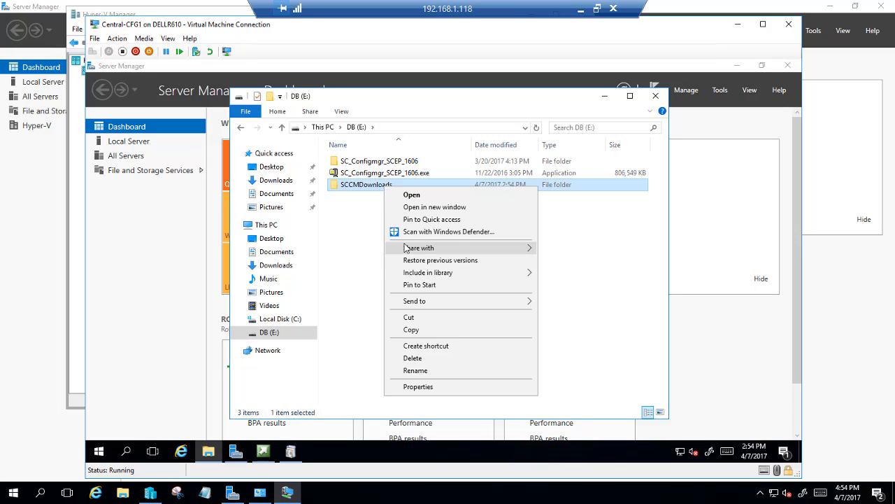
pyautogui.moveTo(523, 249)
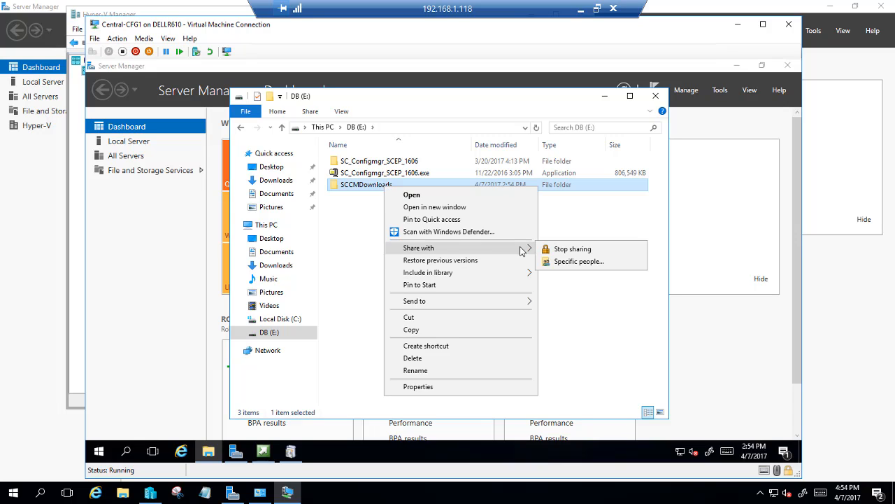
pyautogui.click(571, 263)
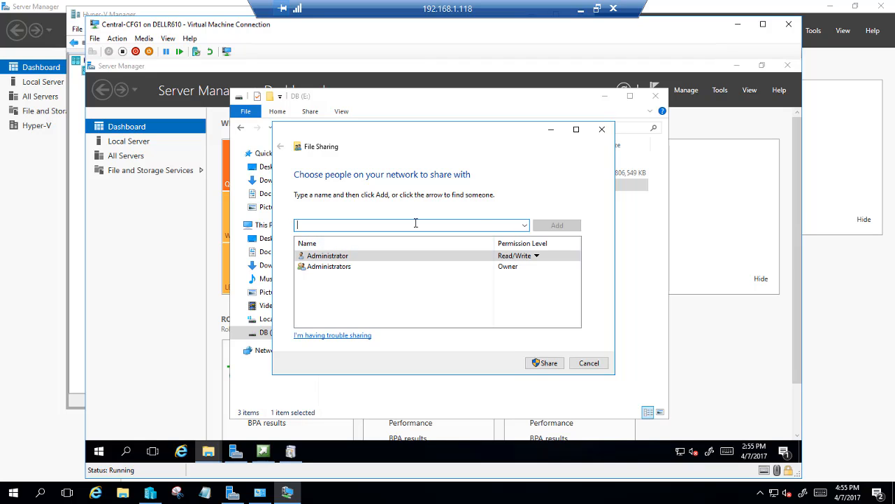
pyautogui.click(523, 225)
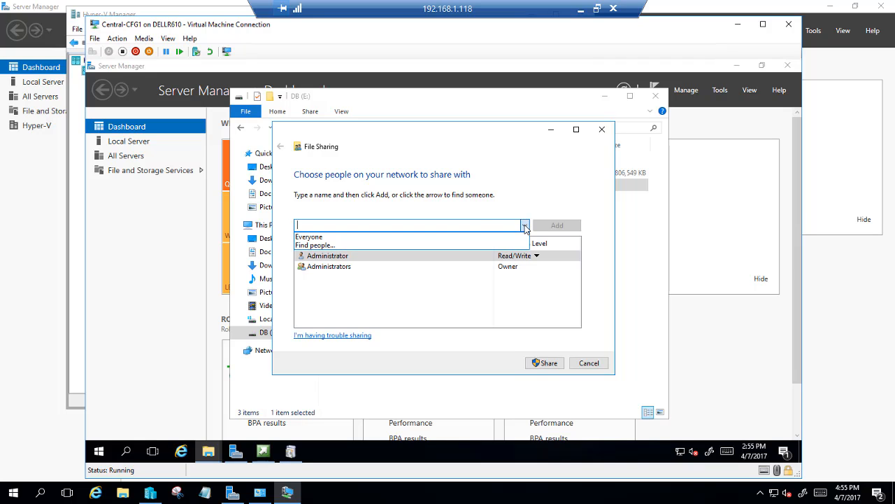
pyautogui.click(314, 237)
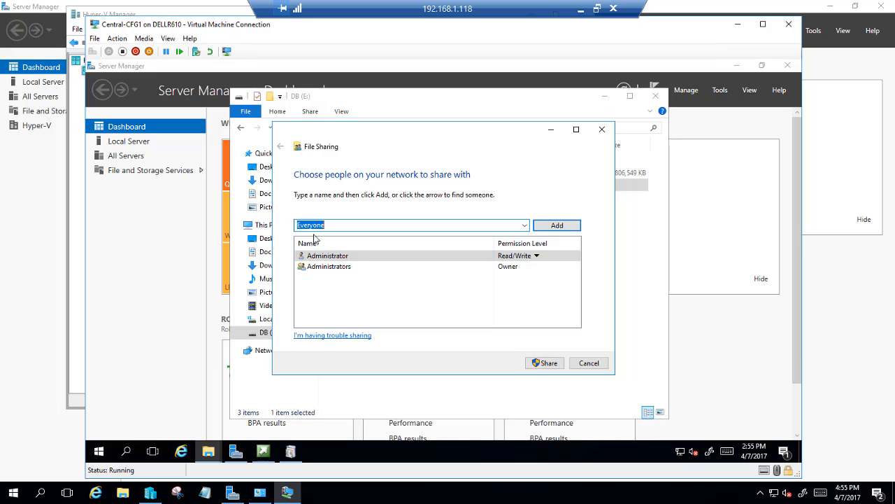
pyautogui.click(557, 225)
pyautogui.click(548, 364)
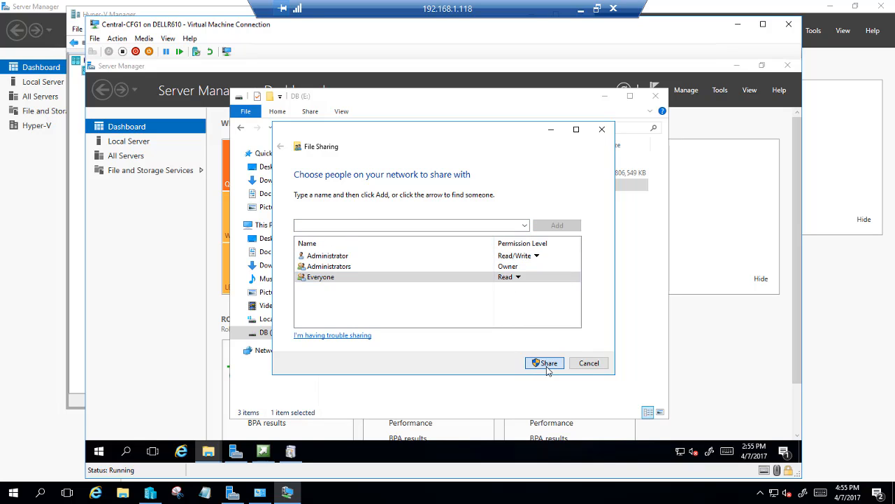
pyautogui.click(589, 363)
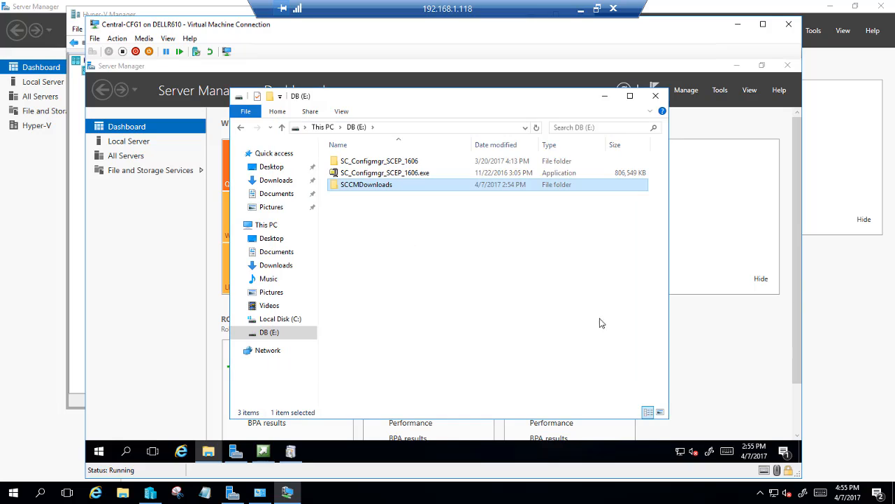
pyautogui.click(656, 96)
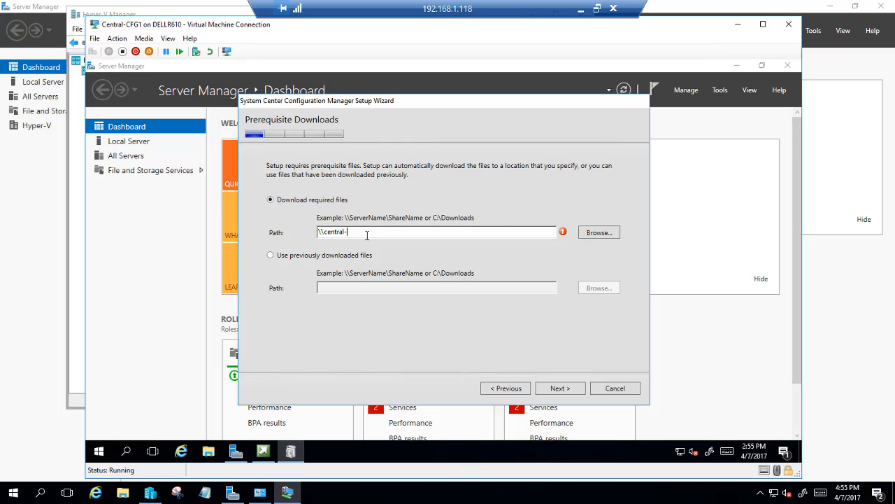
# Step: Set the required files' download path to \\central-cfg1\SCCMDownloads and proceed with the download to the server language selection
pyautogui.write('\\')
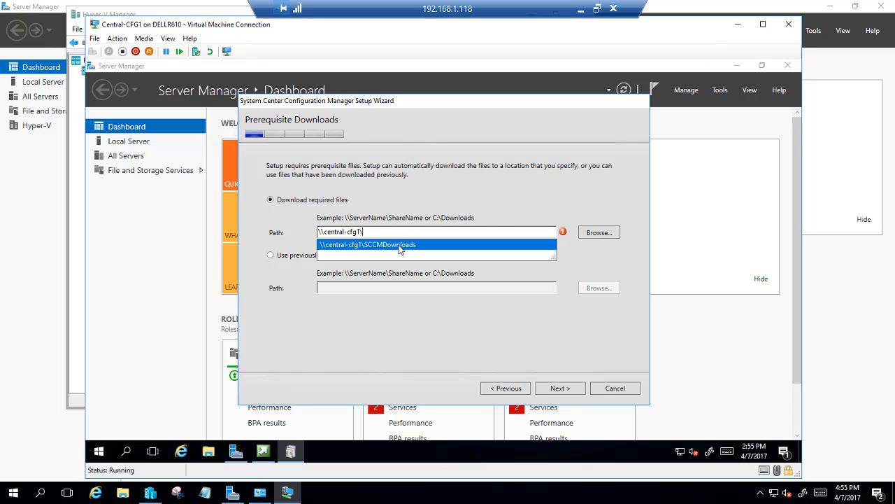
pyautogui.press('Return')
pyautogui.click(566, 388)
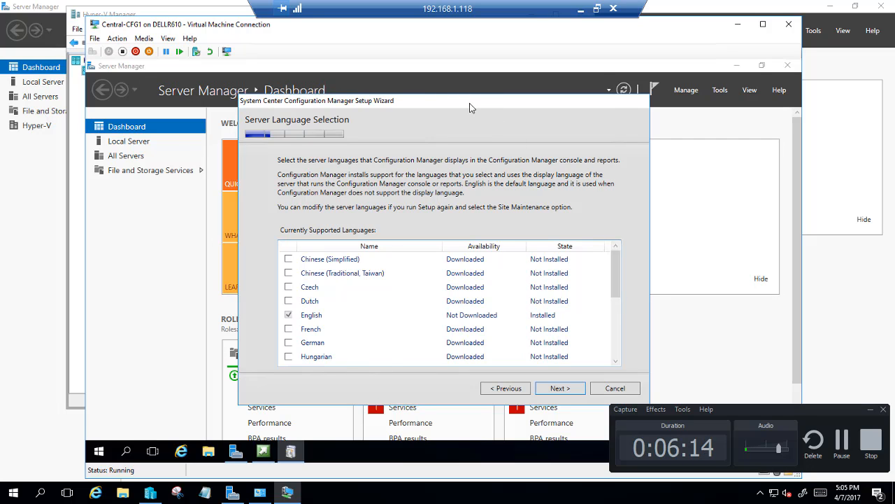
pyautogui.moveTo(470, 103); pyautogui.dragTo(413, 70)
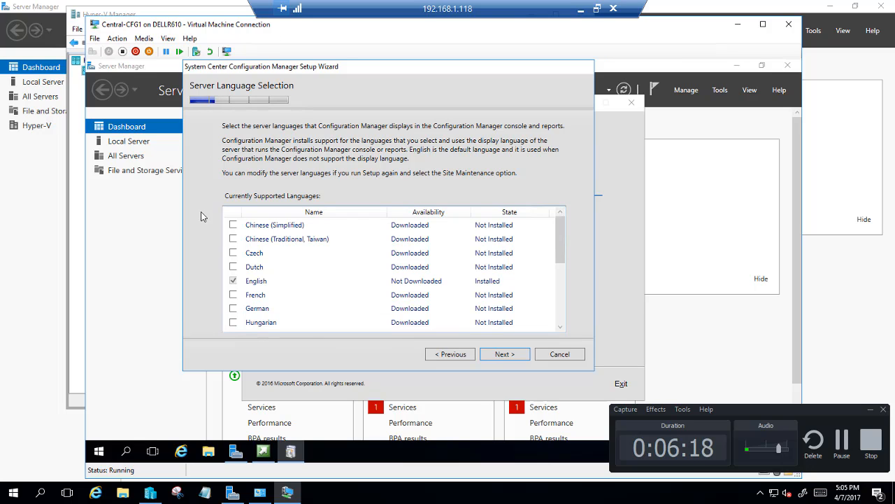
# Step: Keep only English for the server and client languages, then set site code DSC and site name DaveMCT Site Central with the console installed
pyautogui.click(504, 354)
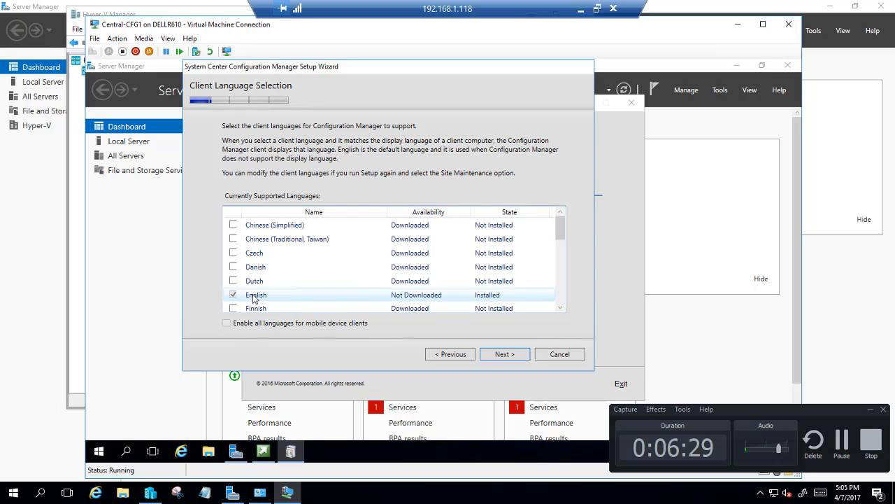
pyautogui.click(510, 357)
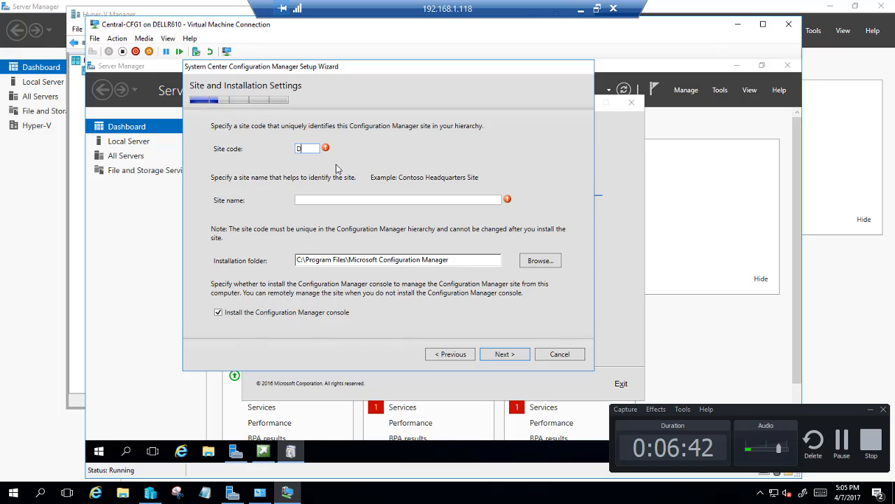
pyautogui.write('SC')
pyautogui.click(307, 201)
pyautogui.write('Dane')
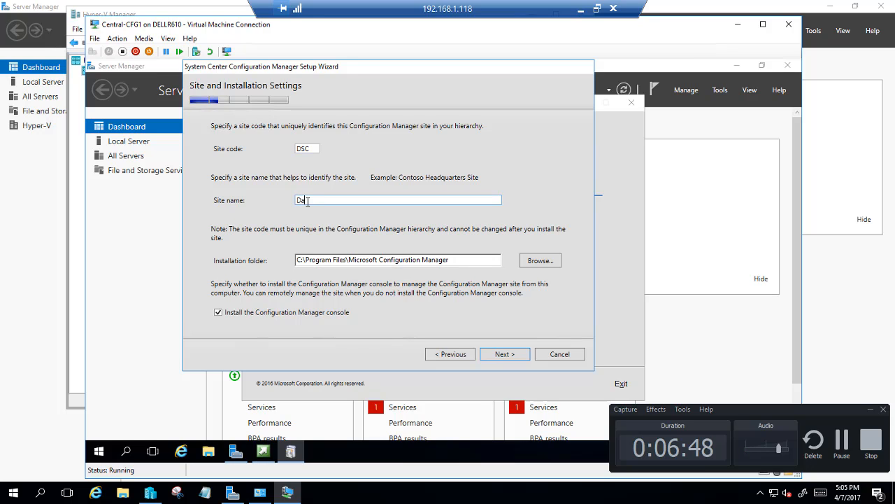
pyautogui.write('MCT Site Center')
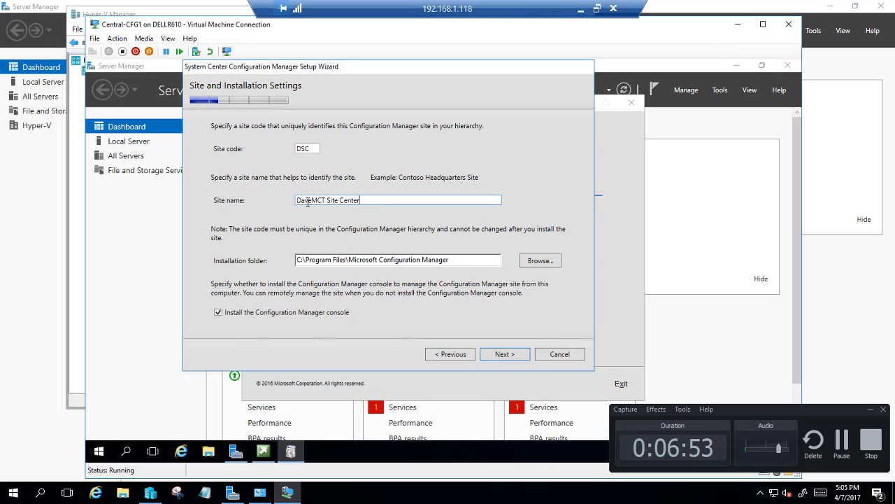
pyautogui.press('BackSpace')
pyautogui.write('ral')
pyautogui.click(306, 201)
pyautogui.write('ve')
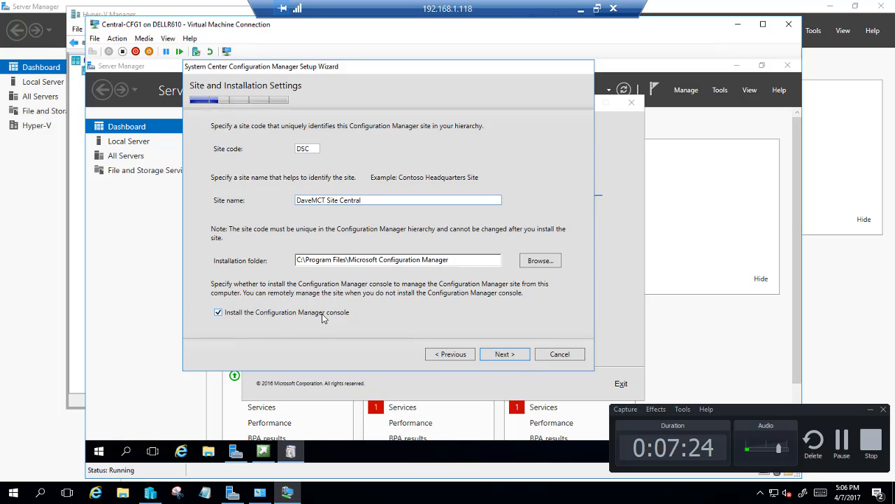
pyautogui.click(502, 357)
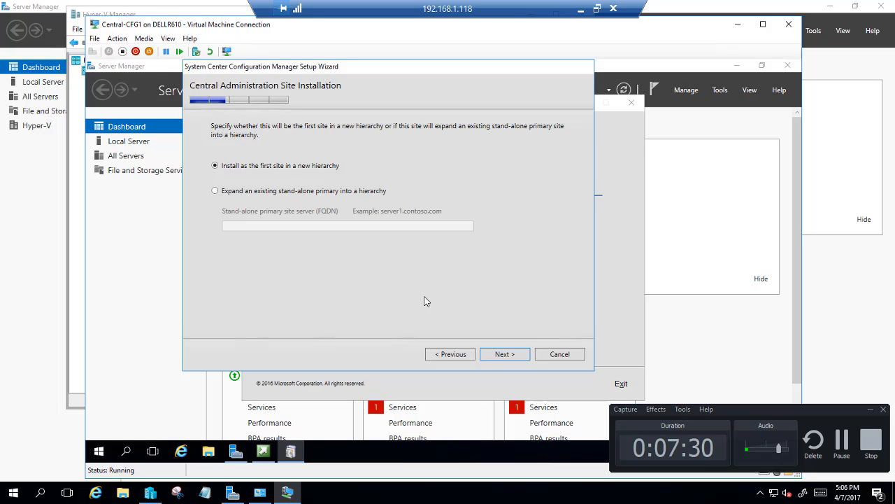
# Step: Install as the first site in a new hierarchy and accept the default SQL Server, database name CM_DSC and Service Broker port 4022
pyautogui.click(516, 355)
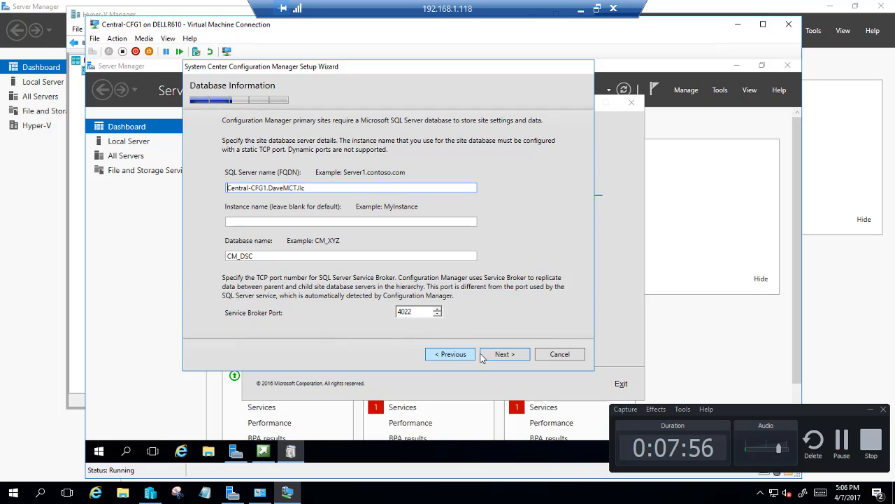
pyautogui.click(504, 354)
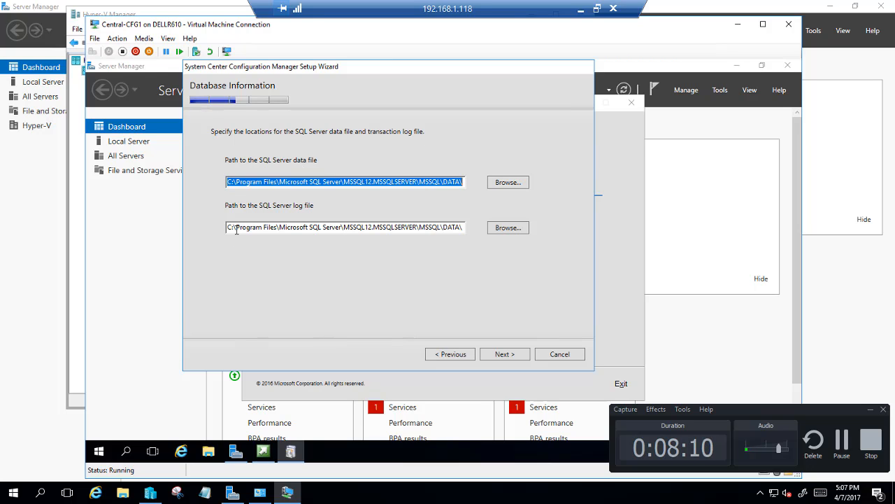
# Step: Create a new folder named SCCMDB at the root of the DB (E:) drive
pyautogui.click(209, 451)
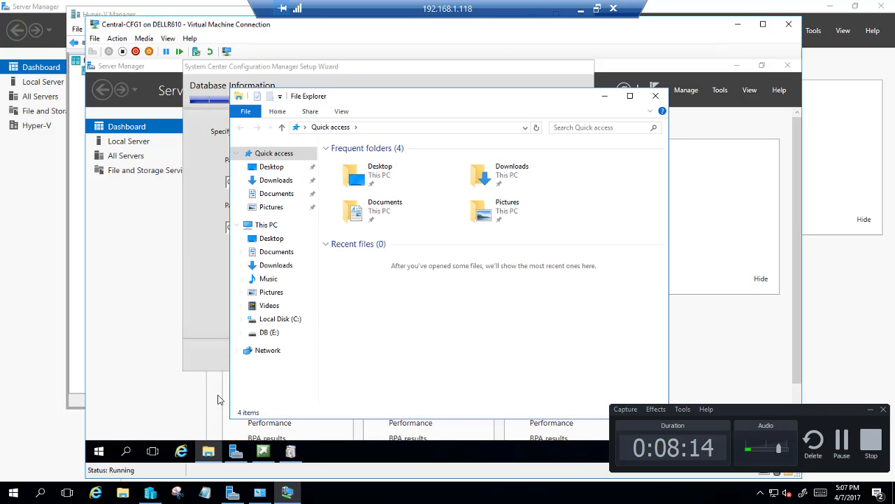
pyautogui.click(264, 337)
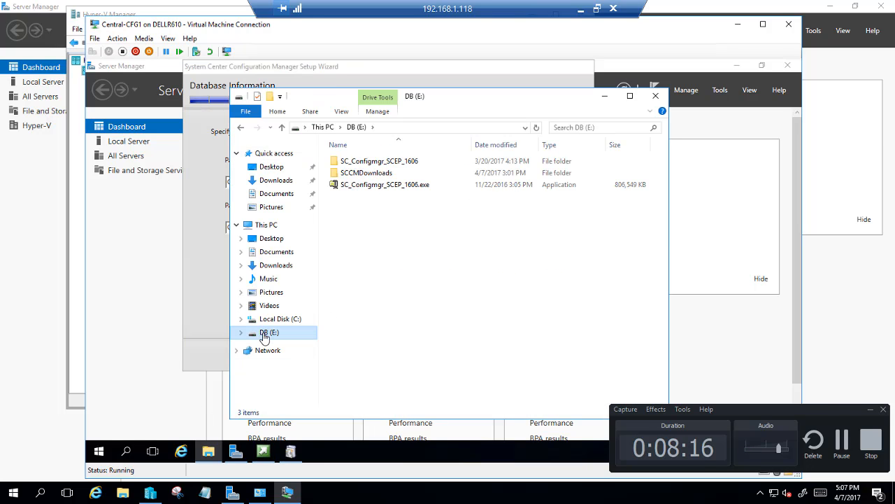
pyautogui.rightClick(366, 236)
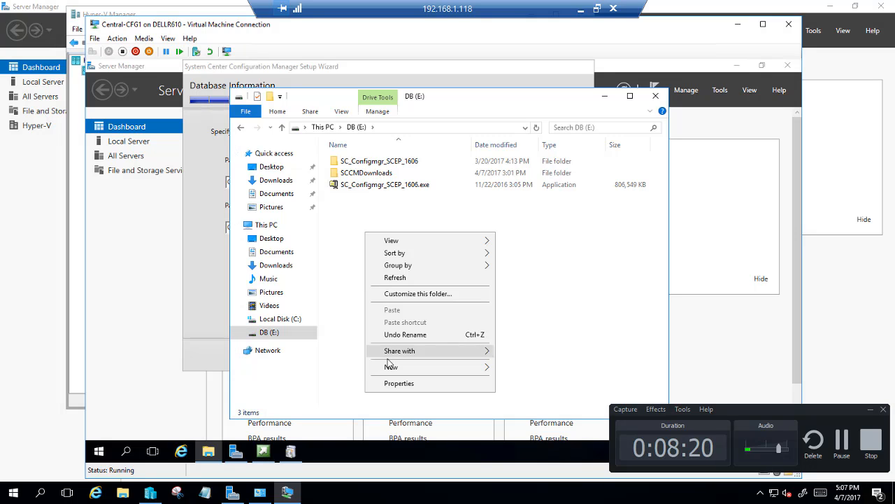
pyautogui.moveTo(390, 368)
pyautogui.click(515, 368)
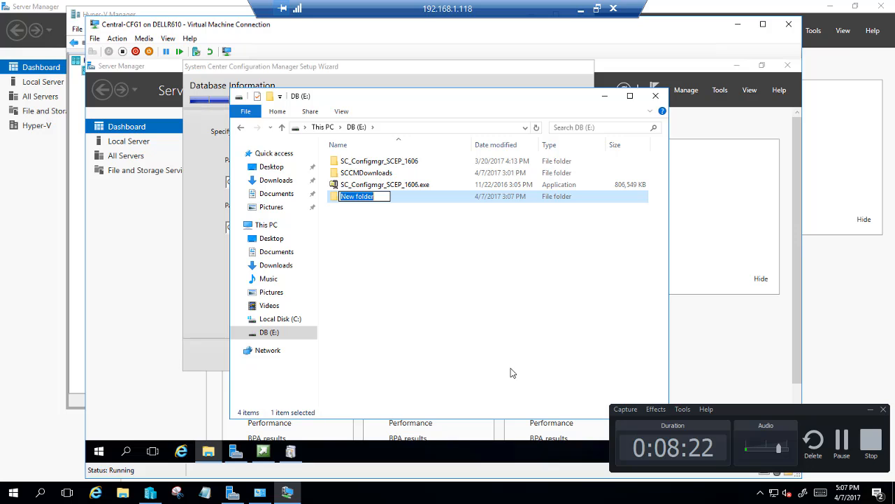
pyautogui.write('SCCMDB')
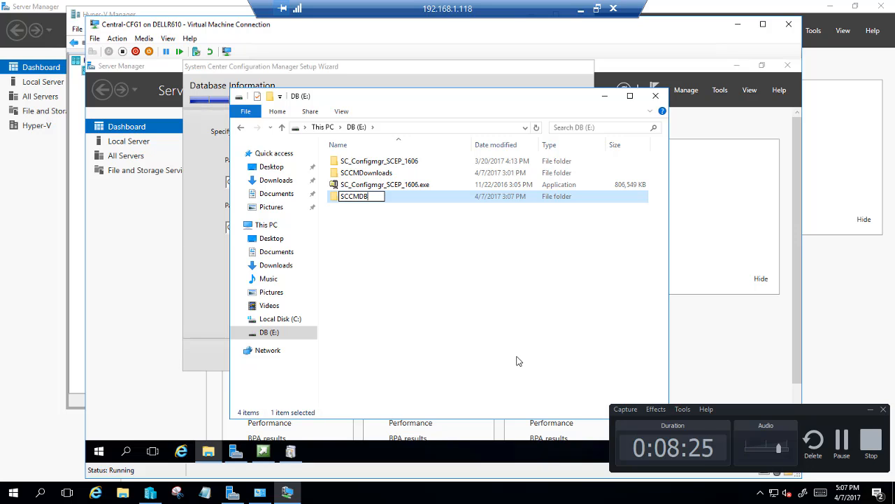
pyautogui.press('Return')
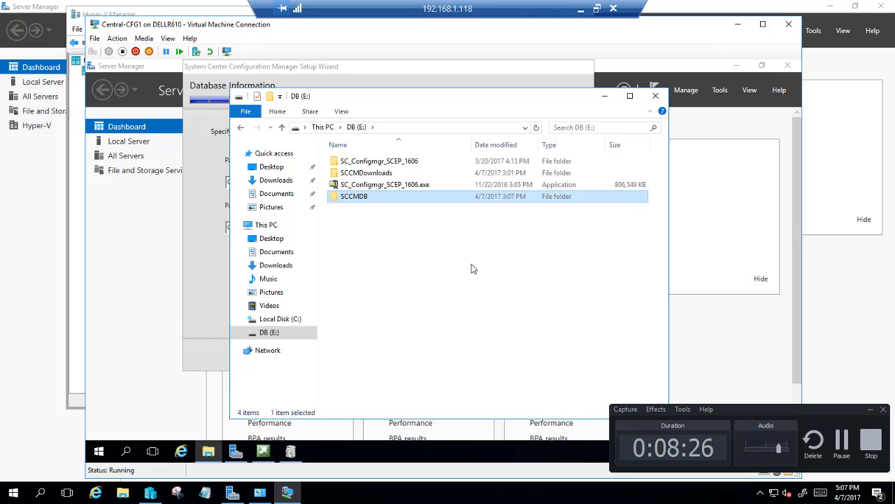
# Step: Copy the full path of the SCCMDB folder and close the file window
pyautogui.doubleClick(381, 197)
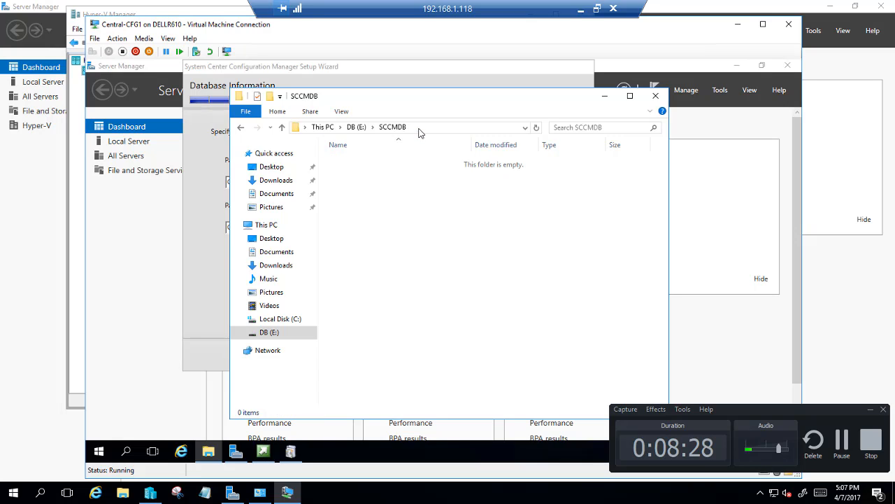
pyautogui.click(422, 129)
pyautogui.rightClick(320, 126)
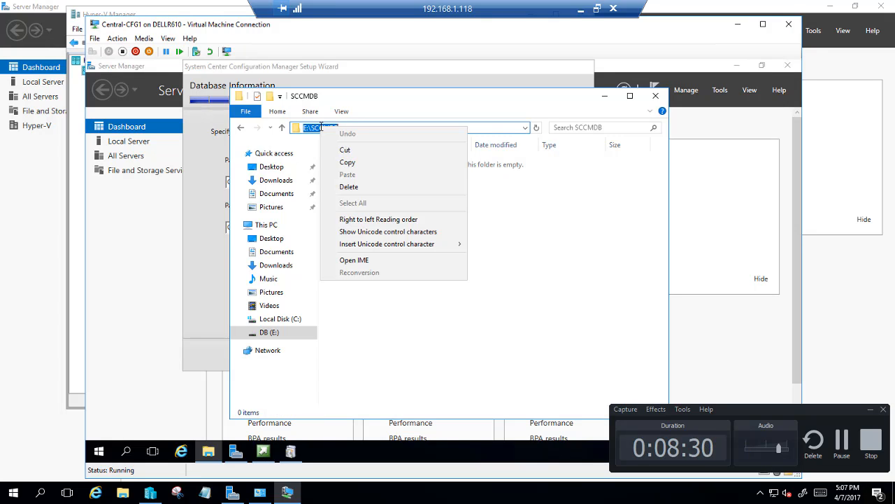
pyautogui.click(345, 167)
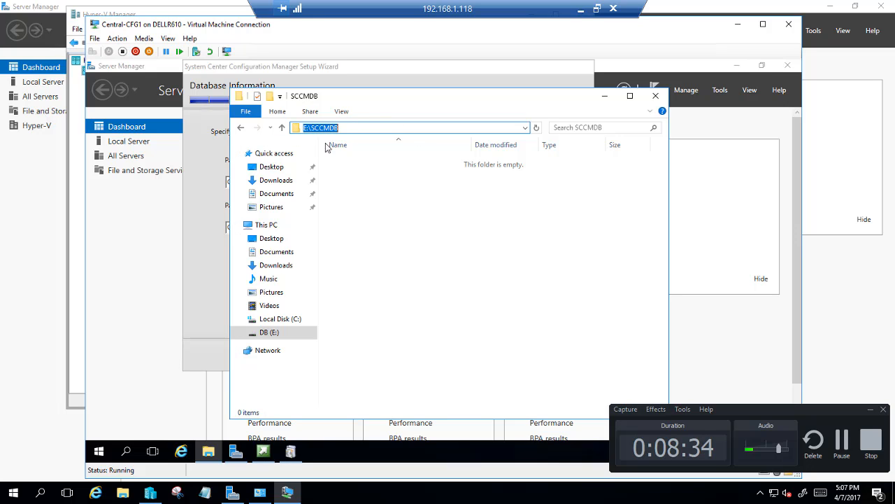
pyautogui.click(654, 95)
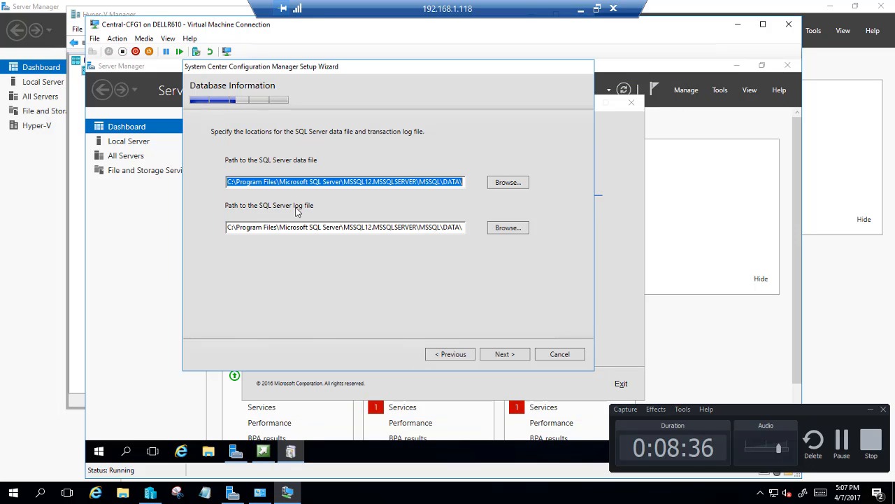
# Step: Set both the SQL Server data file and log file paths to E:\SCCMDB and continue to the SMS Provider settings
pyautogui.rightClick(401, 182)
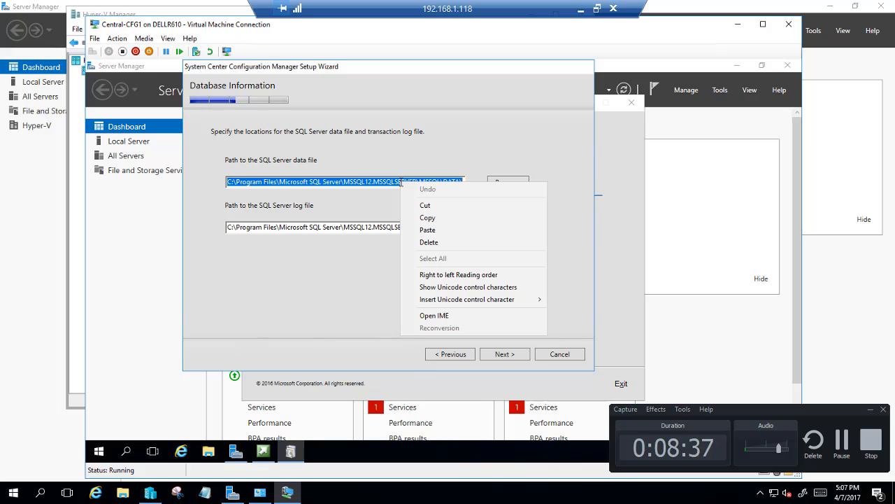
pyautogui.click(427, 230)
pyautogui.moveTo(464, 226); pyautogui.dragTo(190, 231)
pyautogui.rightClick(271, 223)
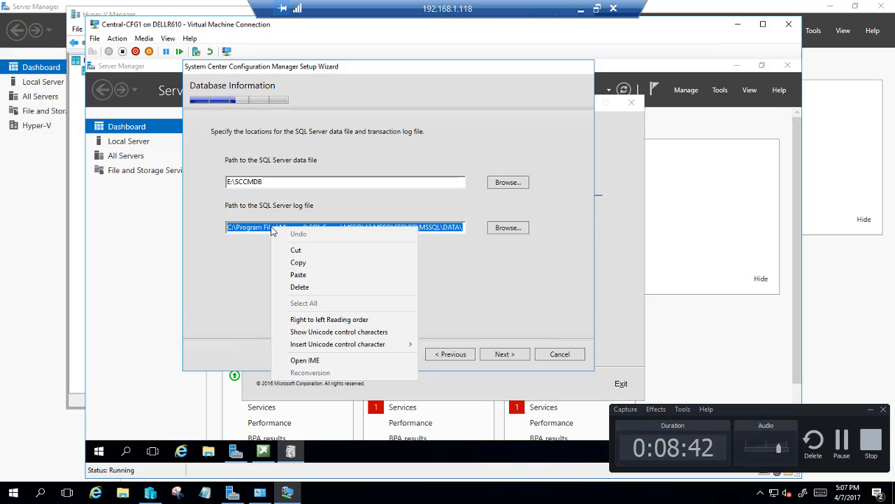
pyautogui.click(304, 276)
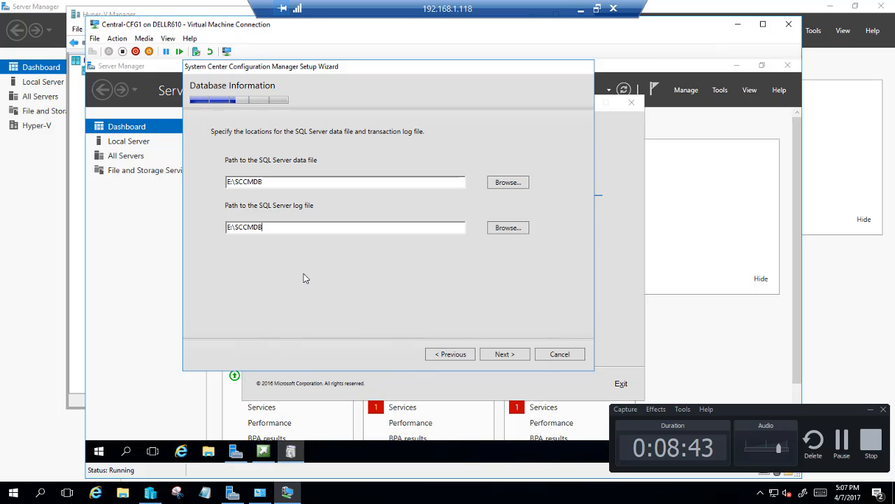
pyautogui.click(505, 354)
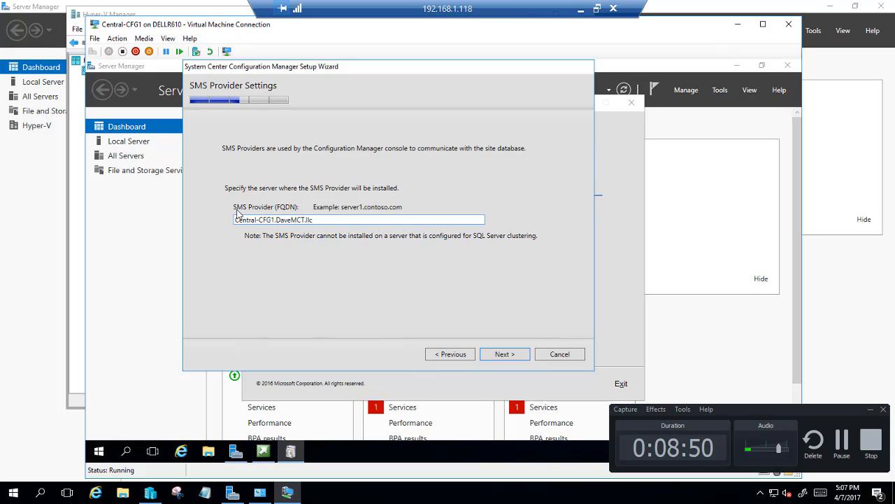
# Step: Accept the default SMS Provider server and the usage data notice, and skip the service connection point setup for now
pyautogui.click(506, 355)
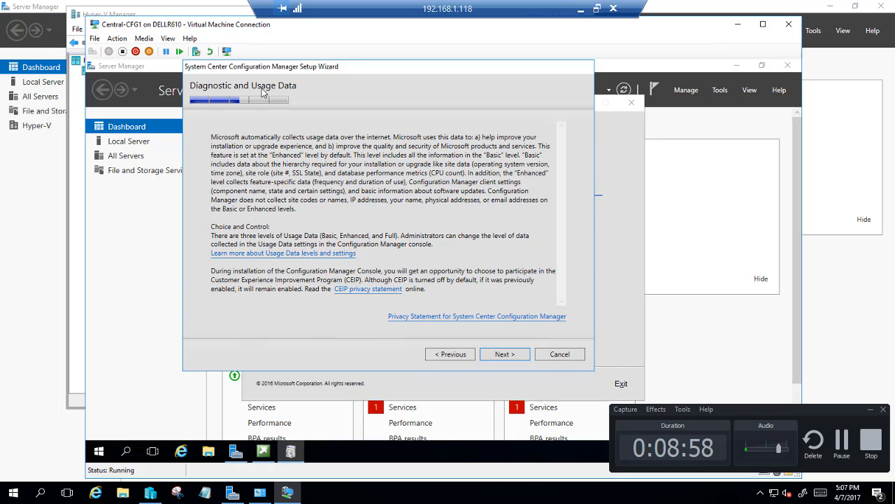
pyautogui.click(511, 356)
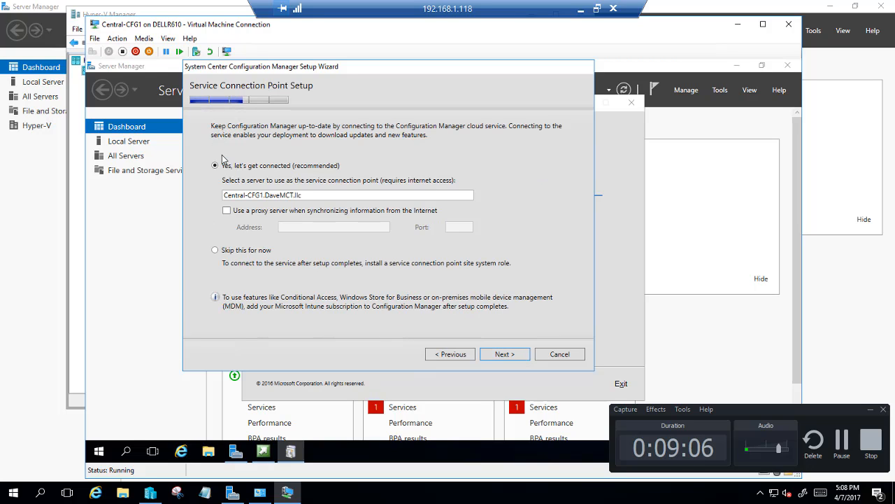
pyautogui.click(215, 250)
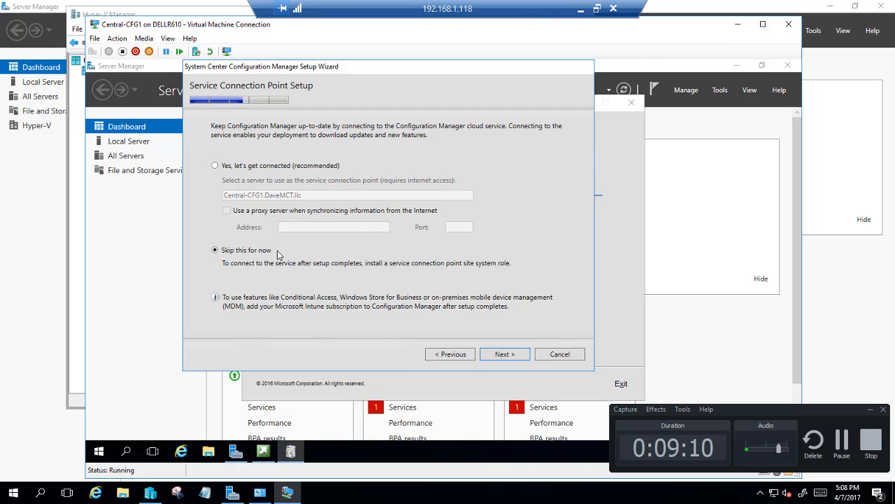
pyautogui.click(503, 354)
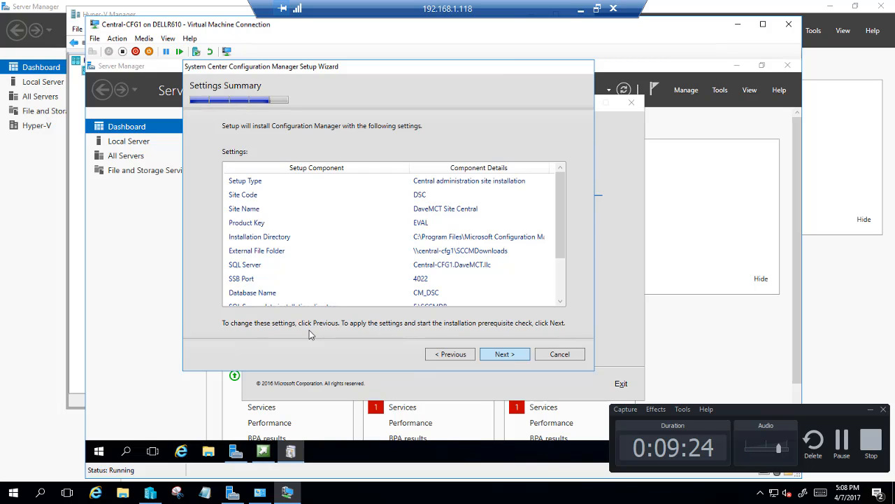
# Step: Apply the summarized settings to run the prerequisite check and review the status of every listed prerequisite
pyautogui.click(491, 355)
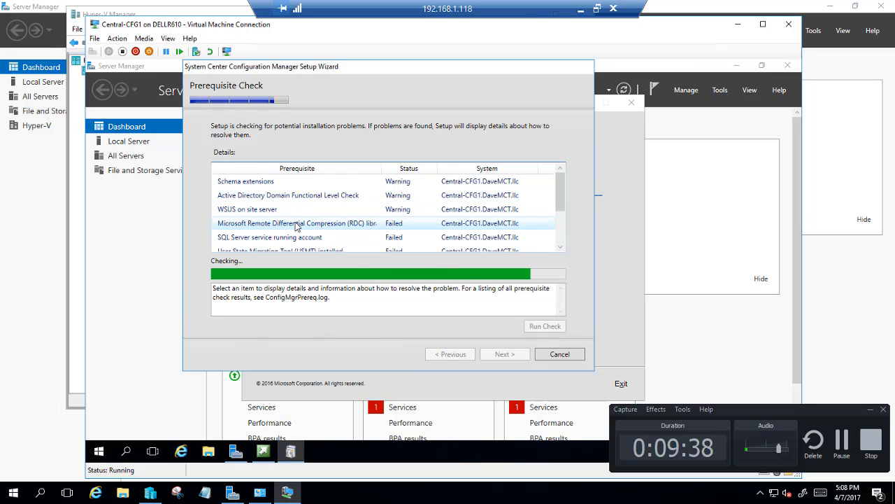
pyautogui.scroll(-1, 340, 232)
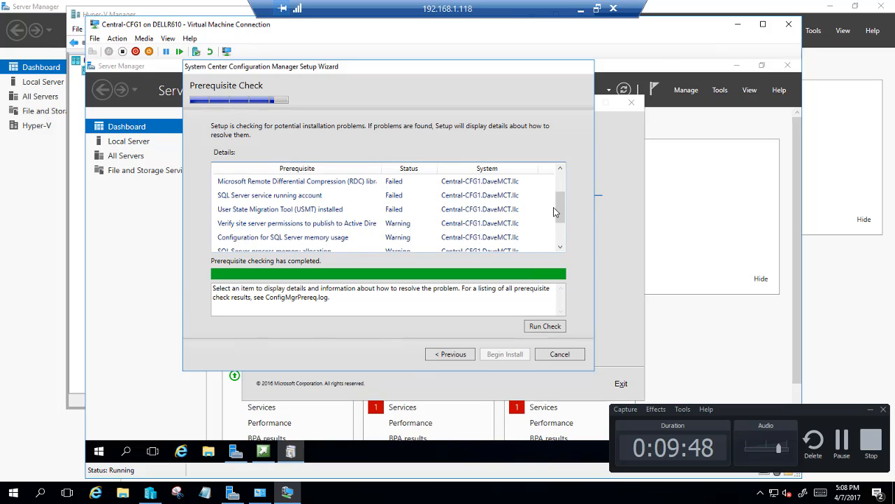
pyautogui.scroll(-1, 564, 245)
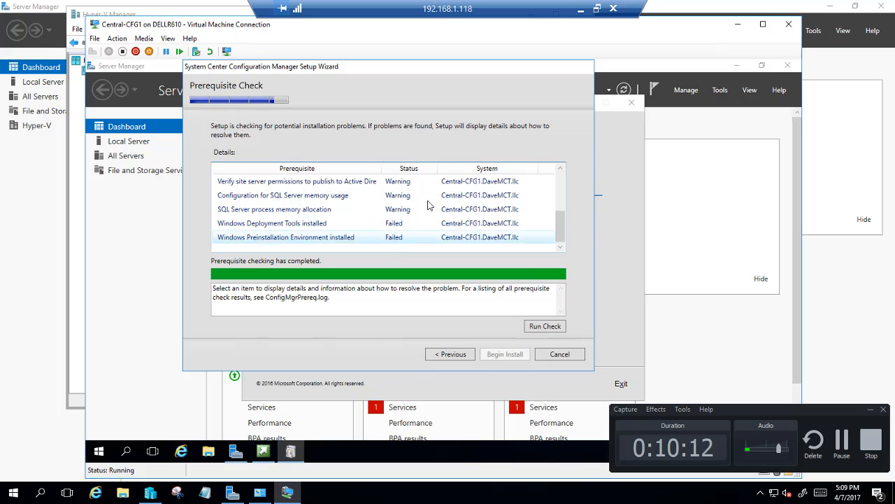
pyautogui.scroll(3, 389, 229)
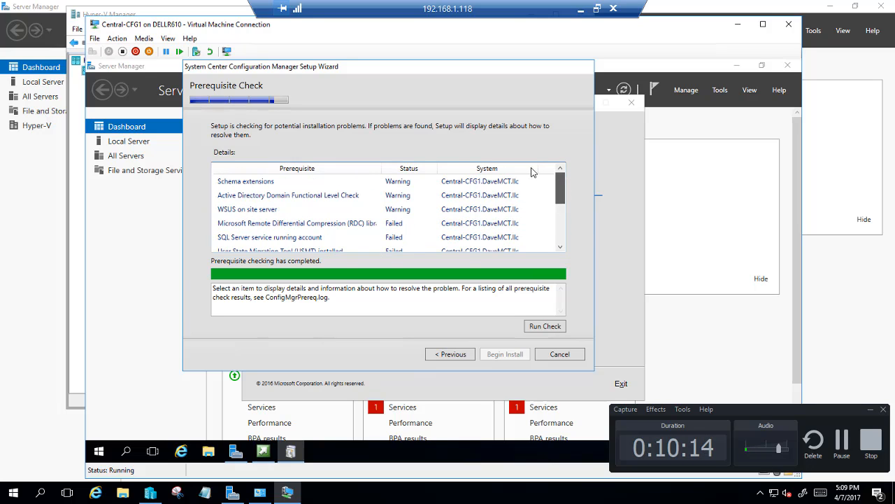